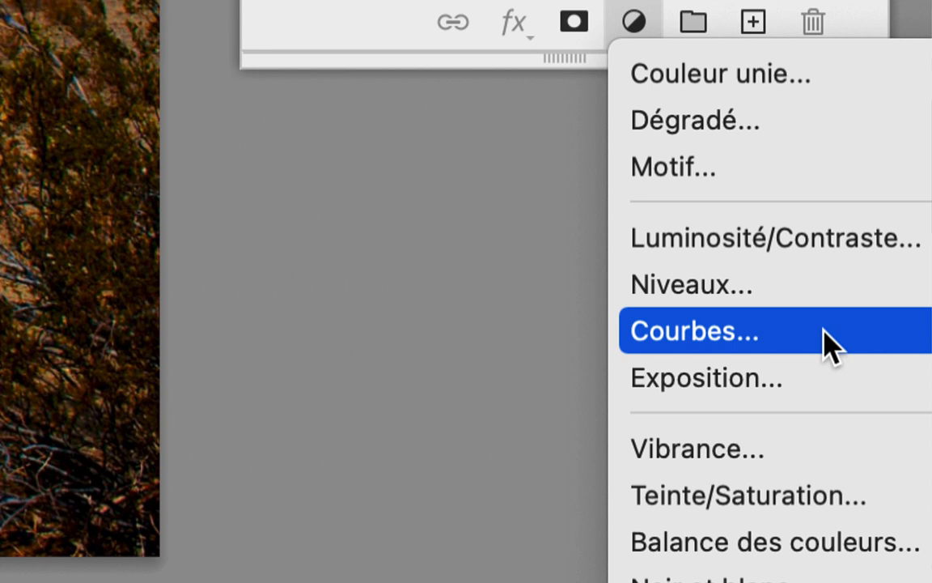
Add a Curves adjustment layer above the background, then widen the Layers panel and arrange it and the Properties panel around the photo.
{"action": "left_click", "coordinate": [831, 344]}
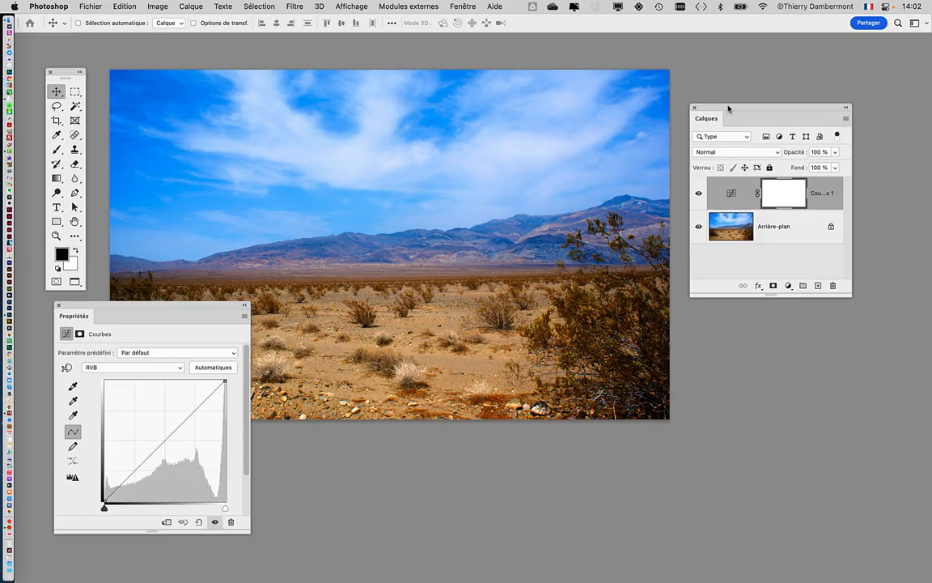
{"action": "left_click_drag", "start_coordinate": [728, 108], "coordinate": [725, 50]}
{"action": "left_click_drag", "start_coordinate": [202, 305], "coordinate": [786, 256]}
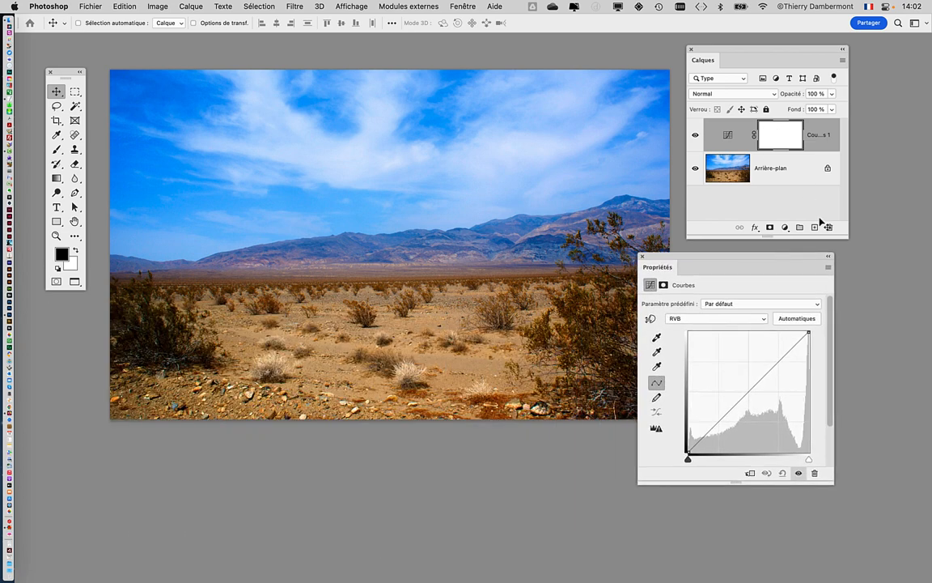
{"action": "left_click_drag", "start_coordinate": [845, 237], "coordinate": [882, 237]}
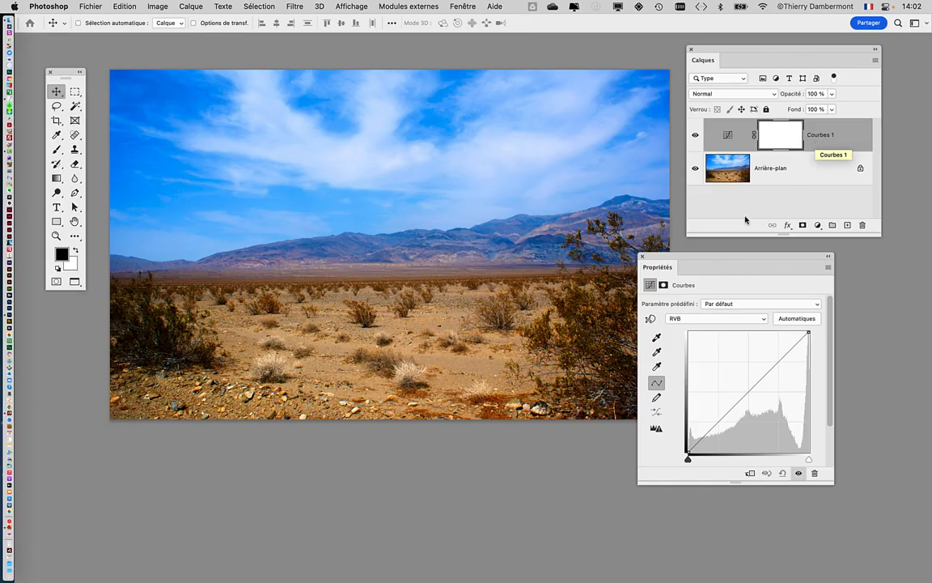
{"action": "left_click_drag", "start_coordinate": [741, 46], "coordinate": [94, 361]}
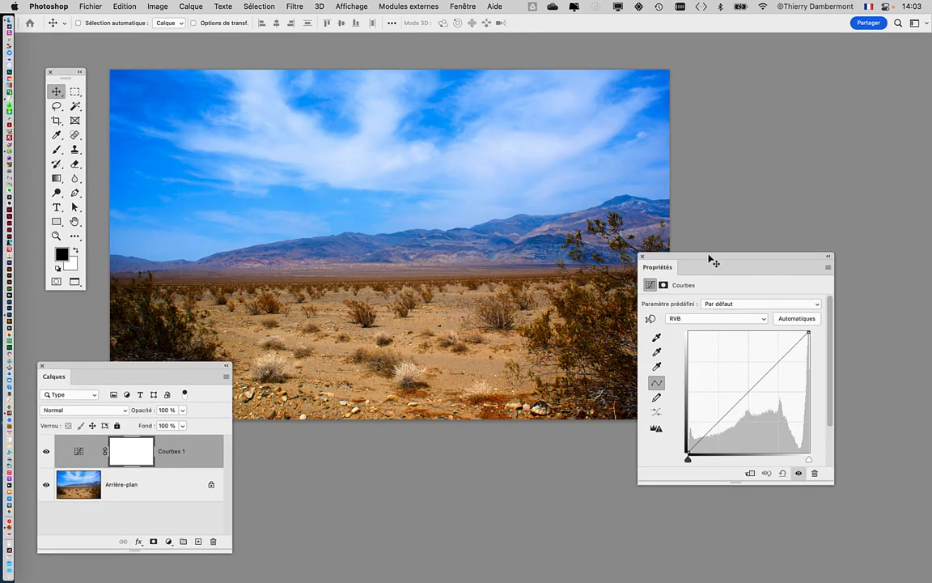
{"action": "left_click_drag", "start_coordinate": [712, 258], "coordinate": [728, 107]}
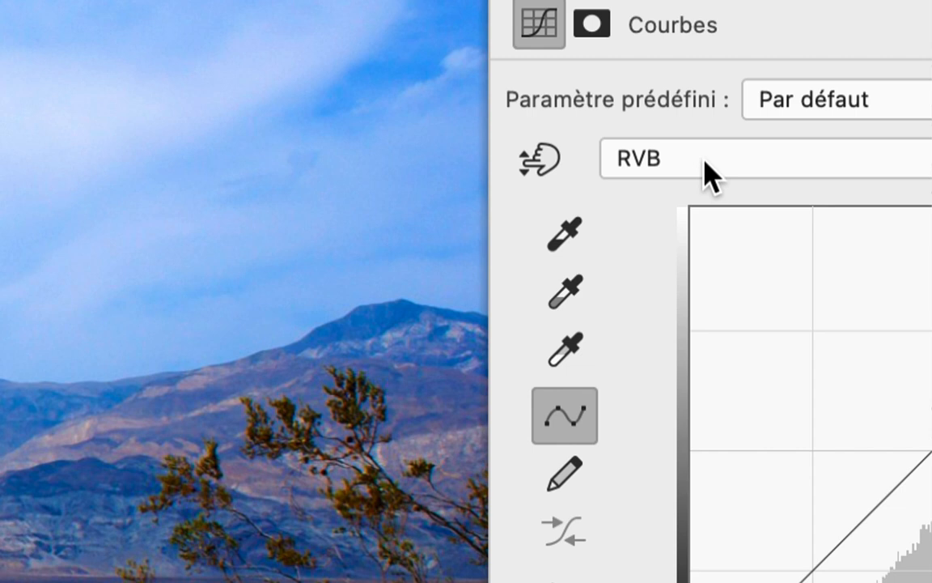
Try raising the midtones of the Rouge channel's curve, then bring the point back to the diagonal.
{"action": "left_click", "coordinate": [704, 162]}
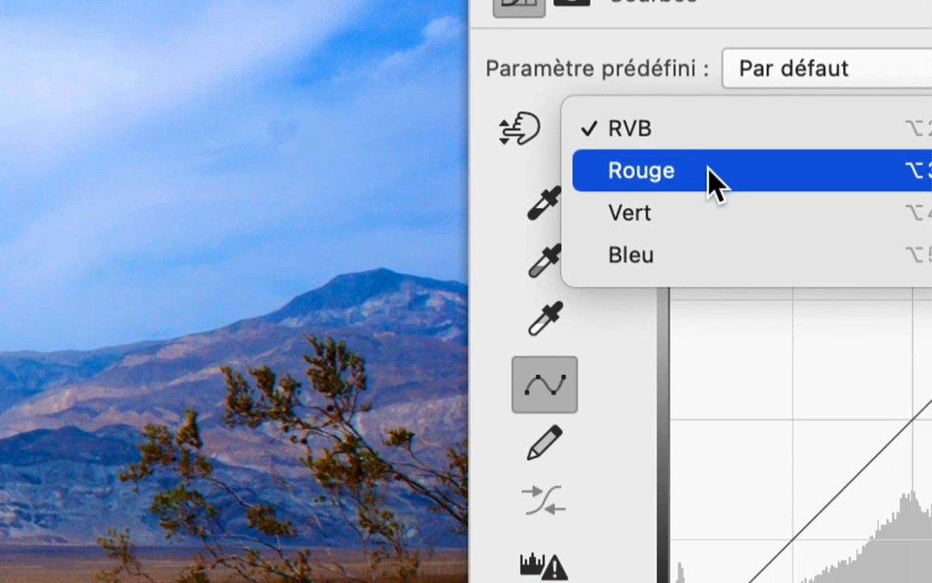
{"action": "left_click", "coordinate": [710, 168]}
{"action": "left_click", "coordinate": [698, 126]}
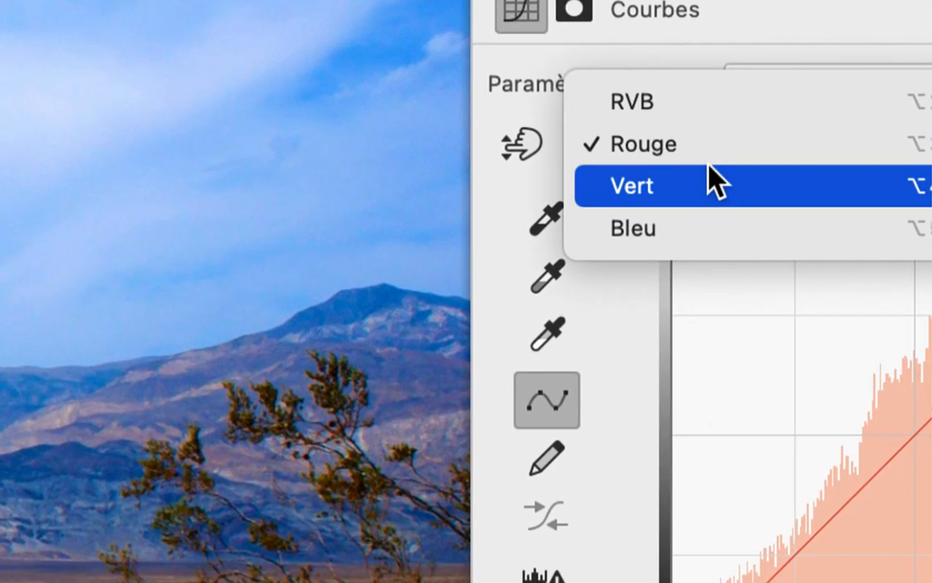
{"action": "left_click", "coordinate": [709, 150]}
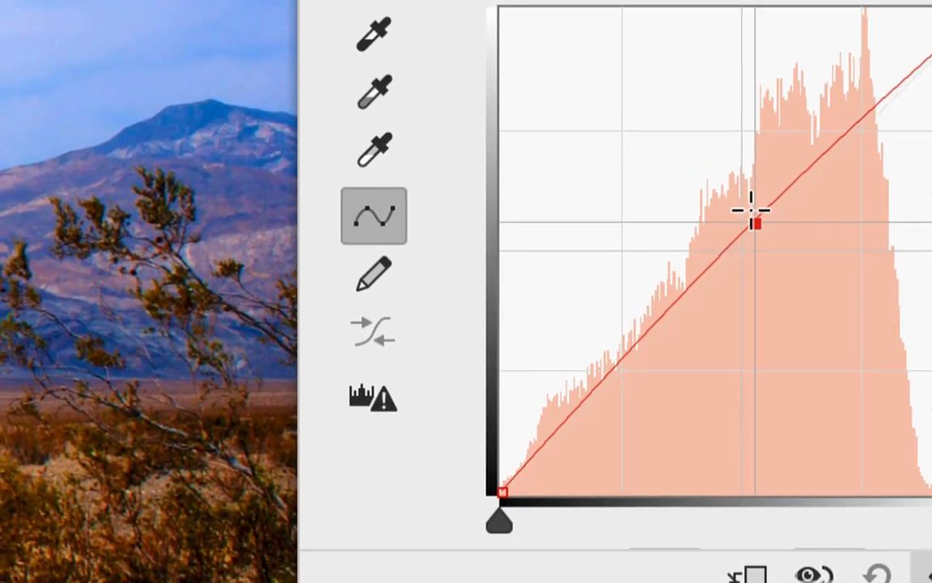
{"action": "left_click_drag", "start_coordinate": [752, 212], "coordinate": [730, 150]}
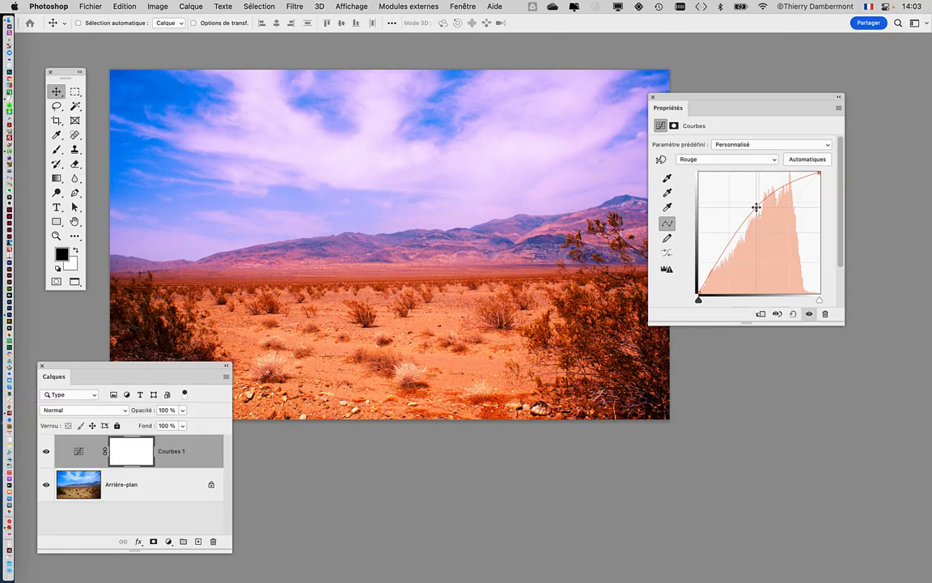
{"action": "mouse_move", "coordinate": [757, 208]}
{"action": "left_mouse_down"}
{"action": "mouse_move", "coordinate": [781, 249]}
{"action": "mouse_move", "coordinate": [768, 167]}
{"action": "mouse_move", "coordinate": [753, 200]}
{"action": "mouse_move", "coordinate": [780, 258]}
{"action": "mouse_move", "coordinate": [753, 207]}
{"action": "left_mouse_up"}
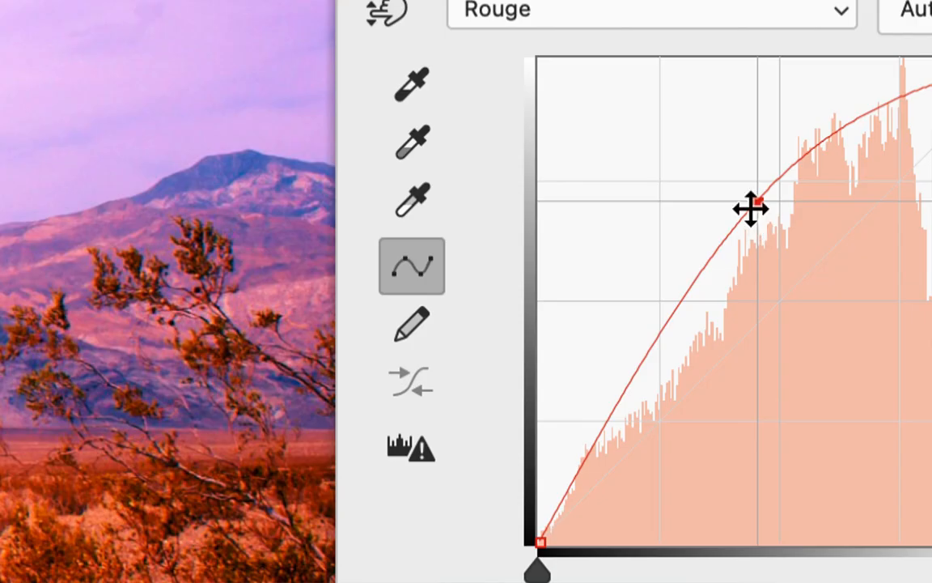
{"action": "left_click_drag", "start_coordinate": [754, 210], "coordinate": [765, 227]}
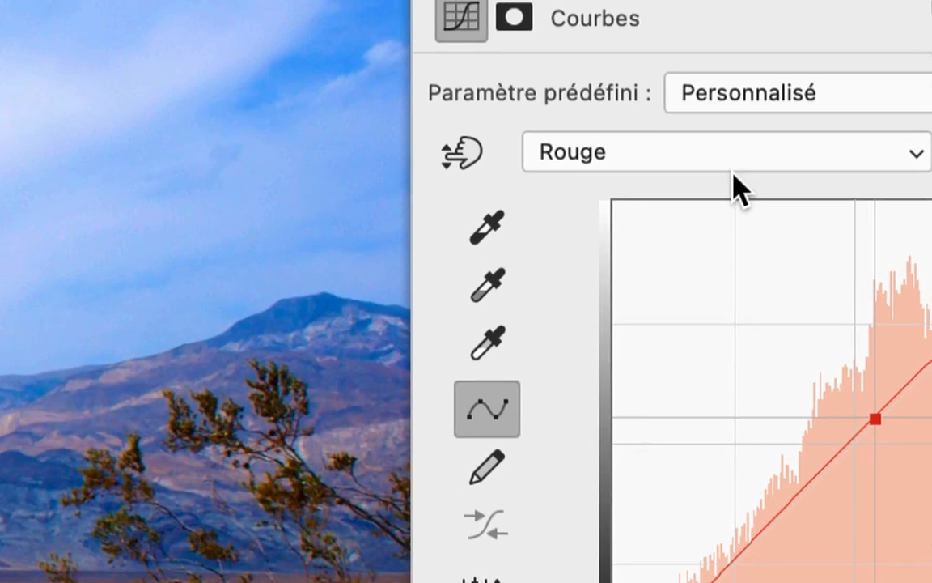
Try raising the midtones of the Vert channel's curve, then bring the point back near the diagonal.
{"action": "left_click", "coordinate": [733, 162]}
{"action": "left_click", "coordinate": [728, 187]}
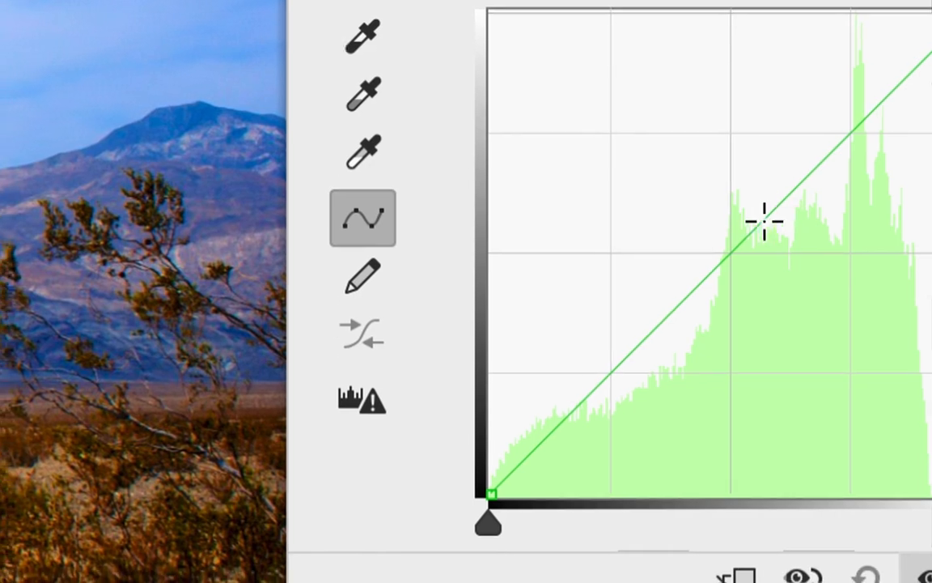
{"action": "left_click_drag", "start_coordinate": [906, 366], "coordinate": [834, 281]}
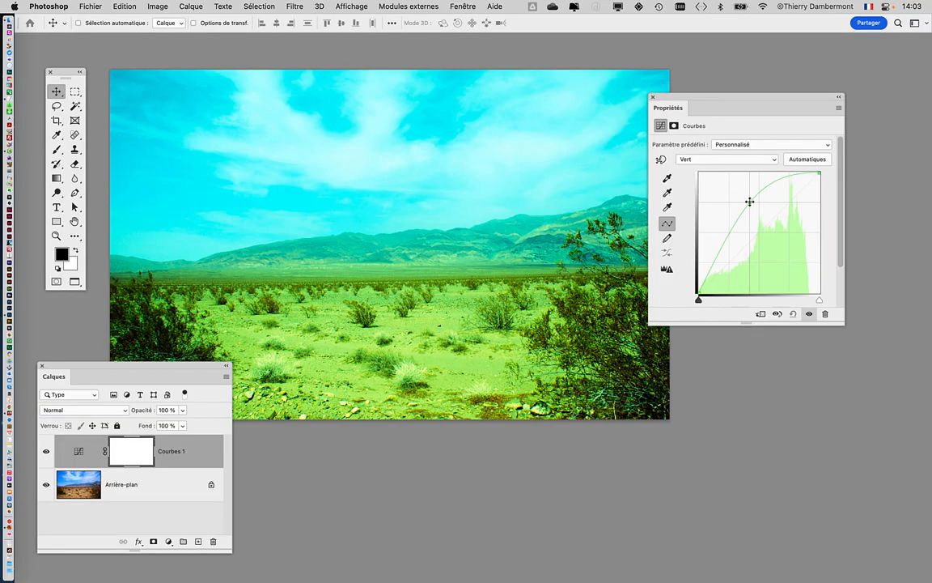
{"action": "left_click_drag", "start_coordinate": [749, 202], "coordinate": [762, 225]}
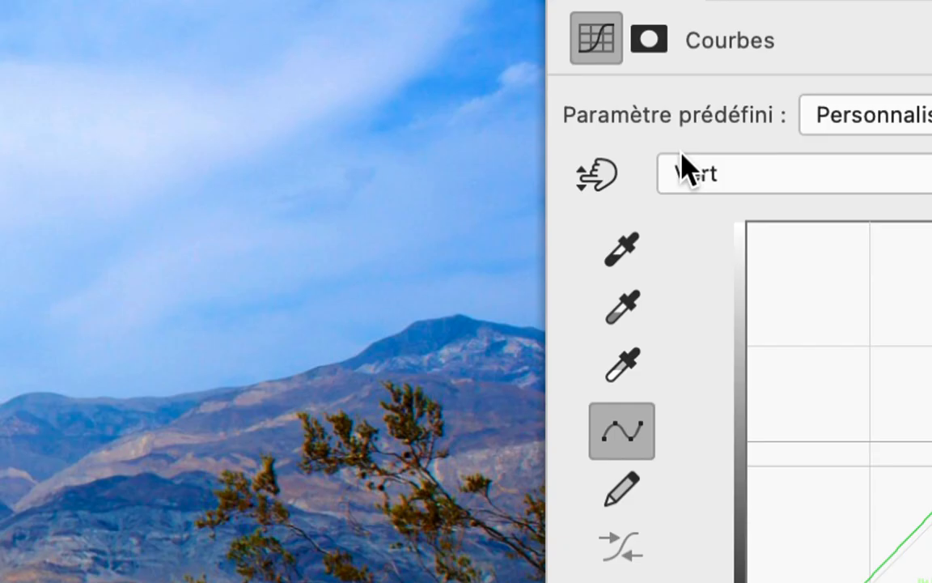
Try bending the Bleu channel's curve above and below the diagonal, then return its midpoint near the diagonal.
{"action": "left_click", "coordinate": [687, 172]}
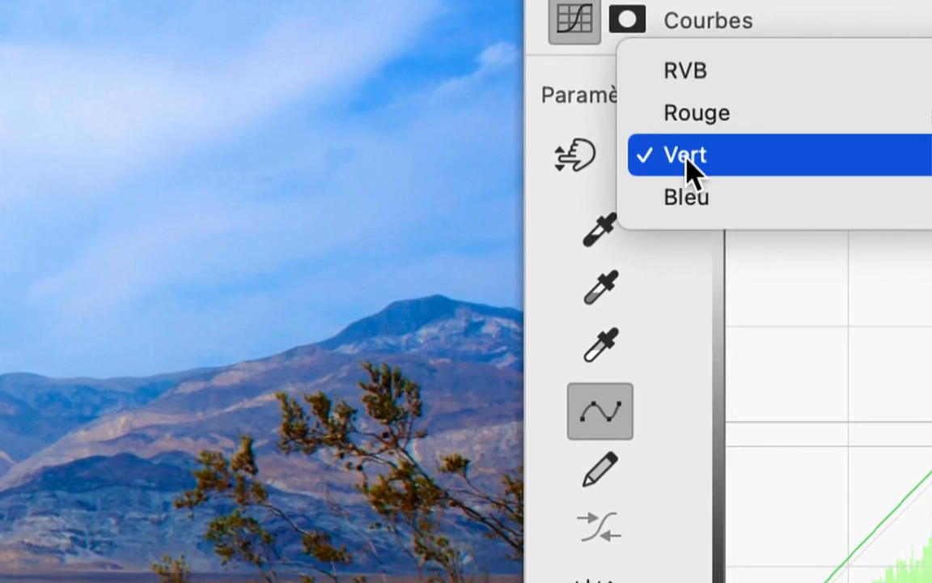
{"action": "left_click", "coordinate": [690, 175]}
{"action": "left_click", "coordinate": [746, 215]}
{"action": "left_click_drag", "start_coordinate": [746, 215], "coordinate": [695, 111]}
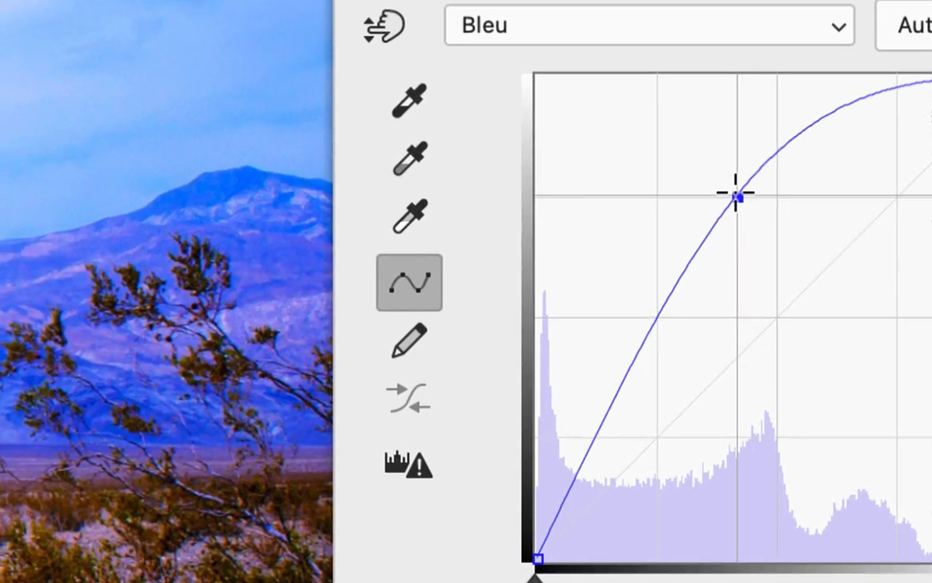
{"action": "left_click_drag", "start_coordinate": [736, 195], "coordinate": [880, 403]}
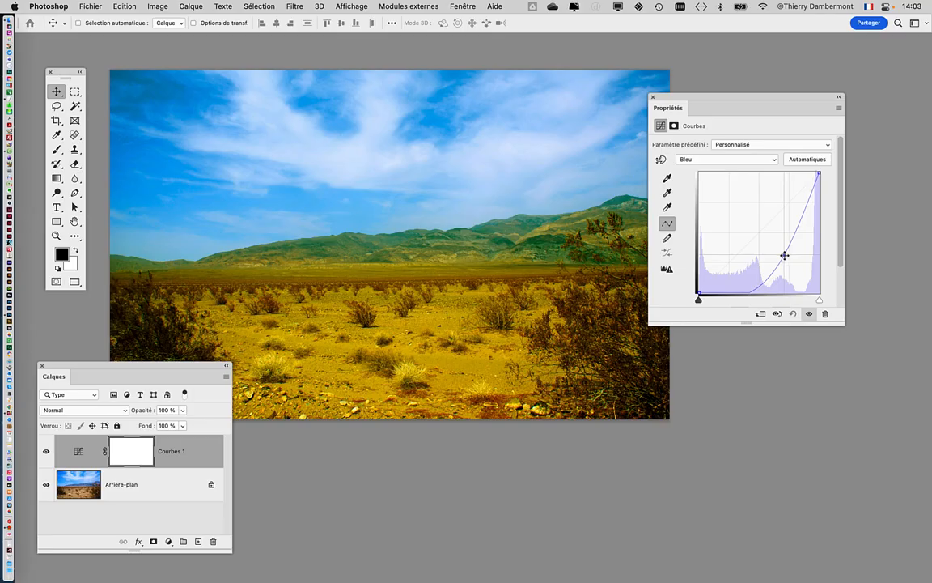
{"action": "left_click_drag", "start_coordinate": [784, 255], "coordinate": [764, 231]}
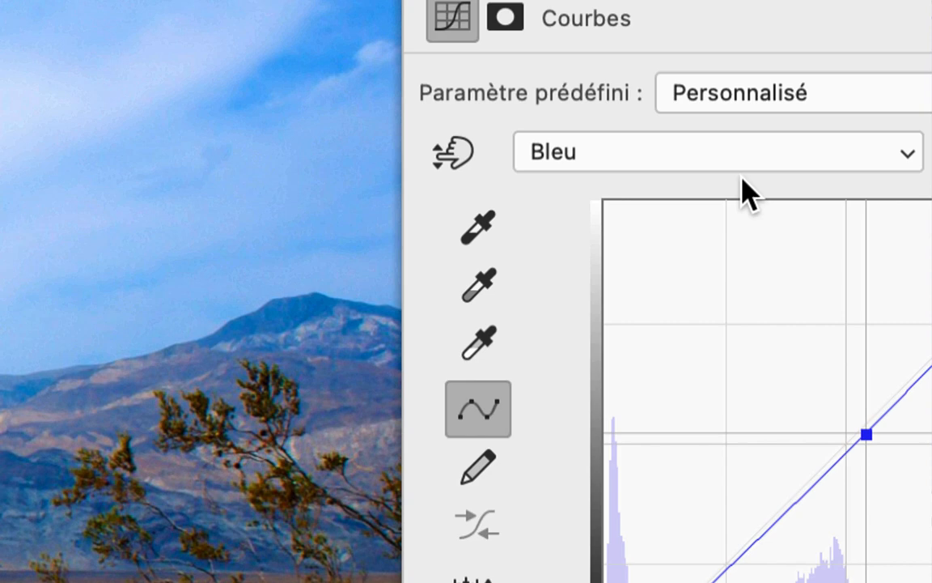
Shift the Properties panel slightly and raise the midpoint of the Rouge channel's curve well above the diagonal.
{"action": "left_click", "coordinate": [729, 160]}
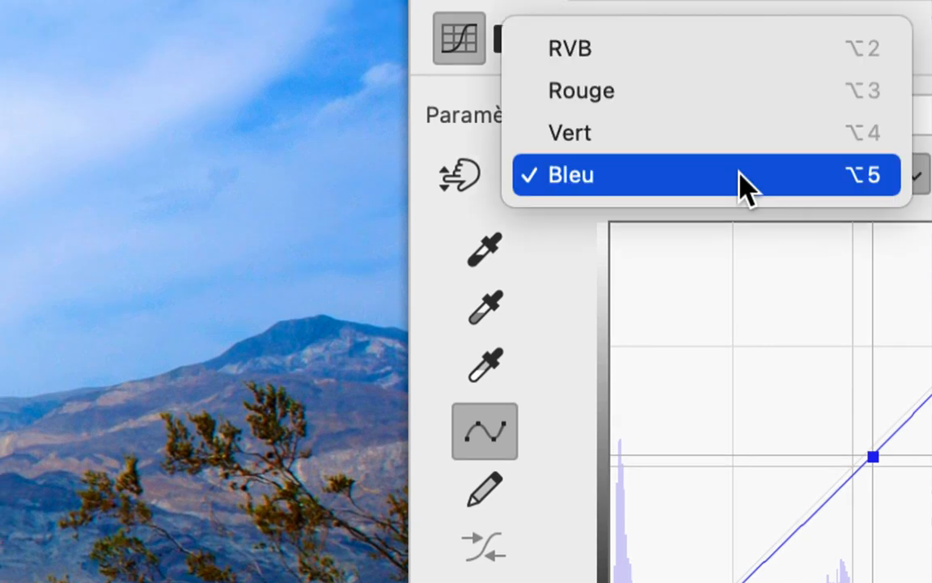
{"action": "left_click", "coordinate": [677, 96]}
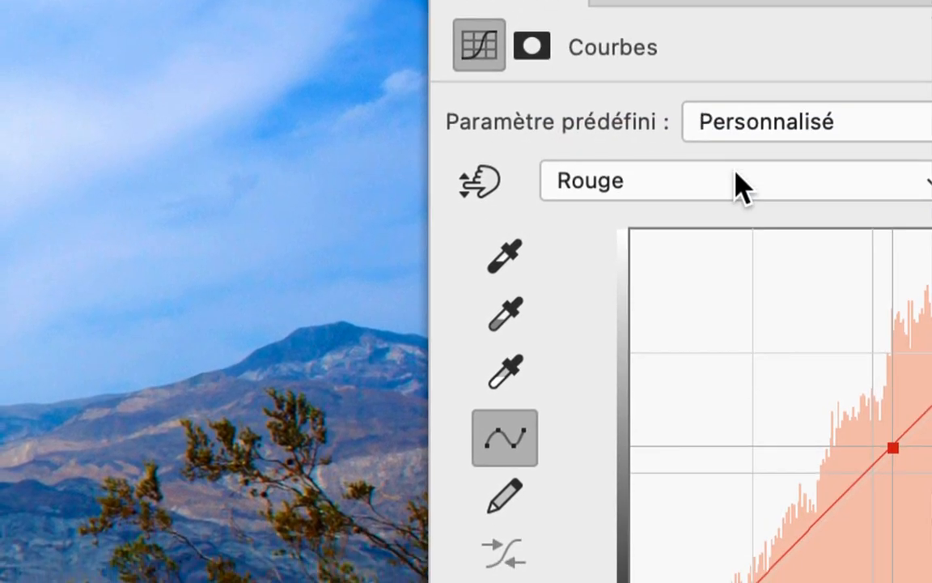
{"action": "left_click", "coordinate": [740, 185]}
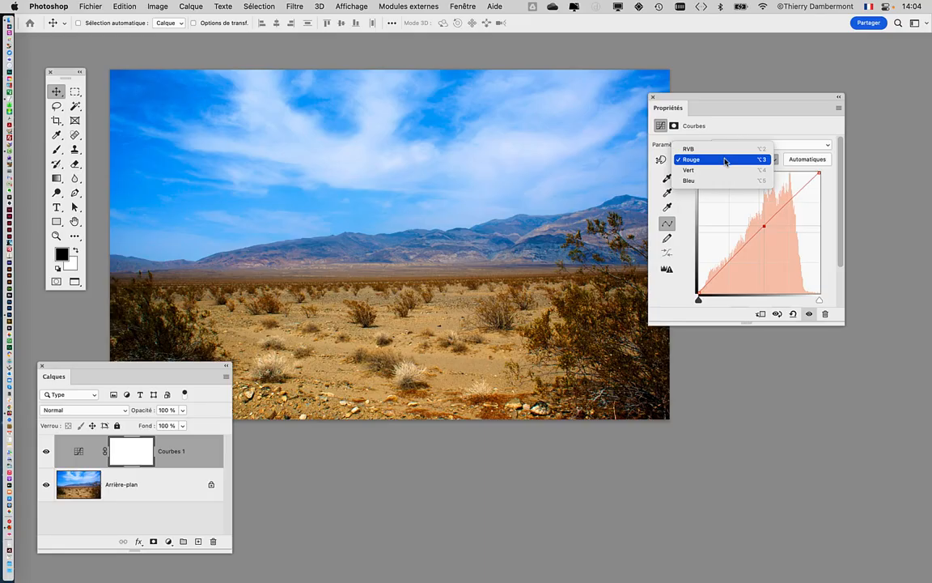
{"action": "left_click", "coordinate": [715, 101]}
{"action": "mouse_move", "coordinate": [716, 101]}
{"action": "left_mouse_down"}
{"action": "mouse_move", "coordinate": [731, 119]}
{"action": "mouse_move", "coordinate": [751, 95]}
{"action": "mouse_move", "coordinate": [721, 107]}
{"action": "left_mouse_up"}
{"action": "left_click_drag", "start_coordinate": [768, 232], "coordinate": [754, 216]}
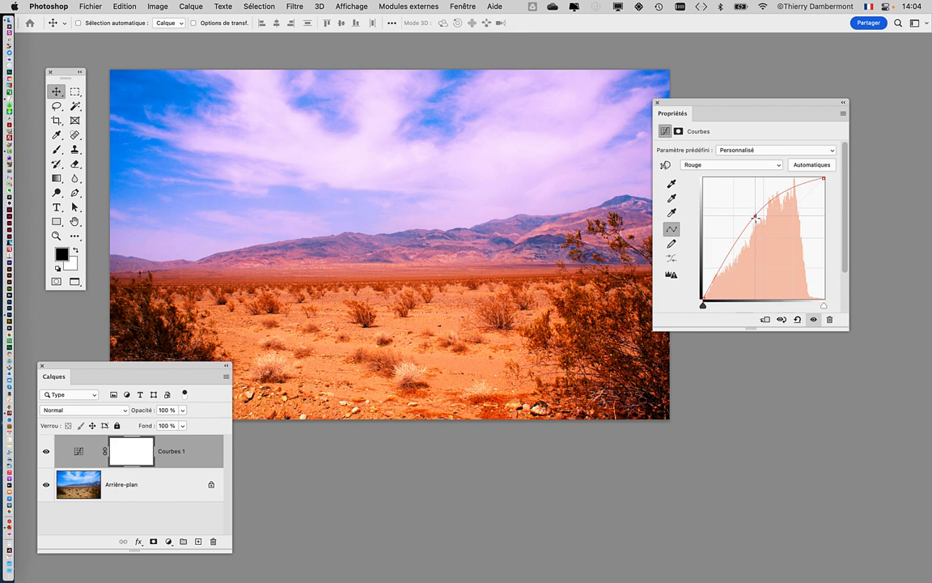
{"action": "mouse_move", "coordinate": [755, 216]}
{"action": "left_mouse_down"}
{"action": "mouse_move", "coordinate": [768, 268]}
{"action": "mouse_move", "coordinate": [754, 216]}
{"action": "left_mouse_up"}
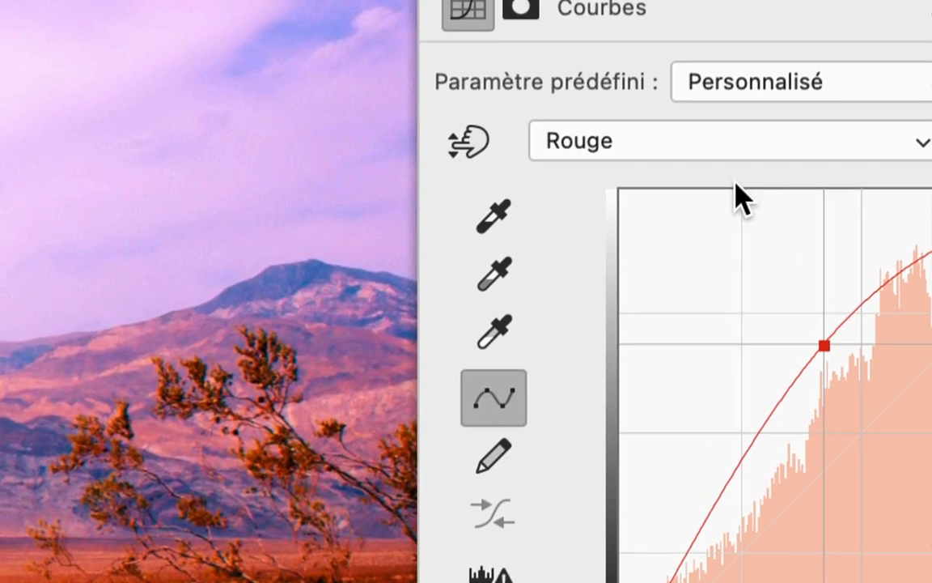
Pull the Vert channel's curve midpoint below the diagonal and raise the Bleu channel's midpoint well above it.
{"action": "left_click", "coordinate": [731, 165]}
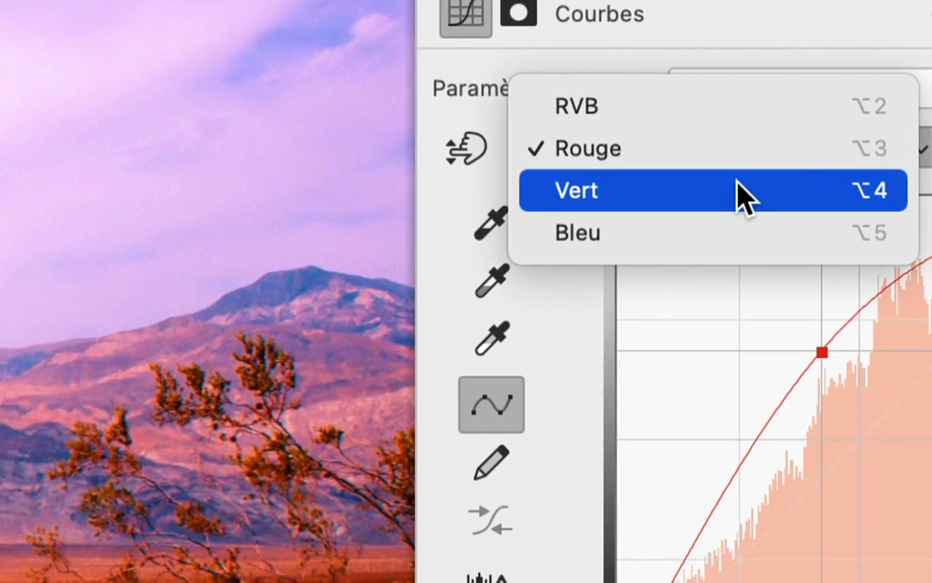
{"action": "left_click", "coordinate": [745, 223]}
{"action": "left_click_drag", "start_coordinate": [765, 229], "coordinate": [777, 247]}
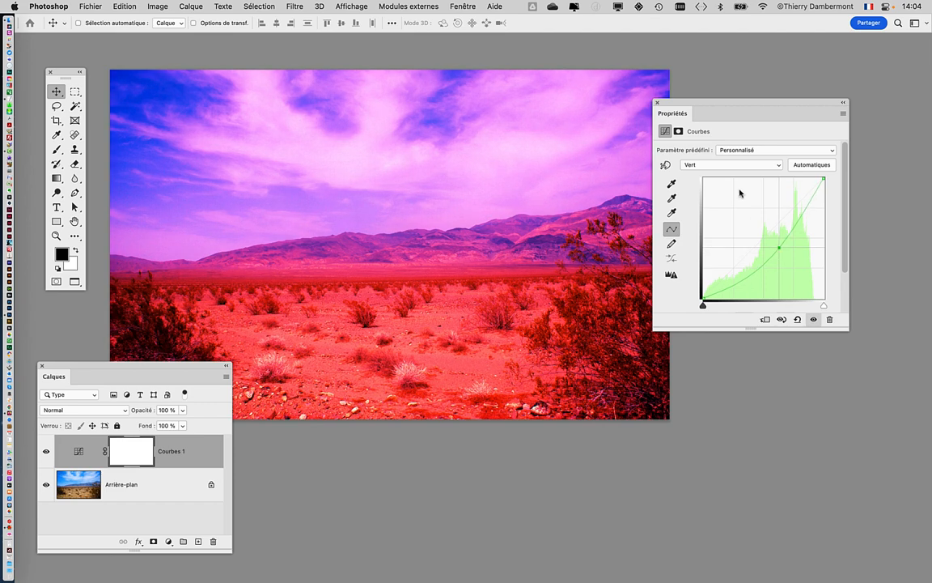
{"action": "left_click", "coordinate": [730, 165]}
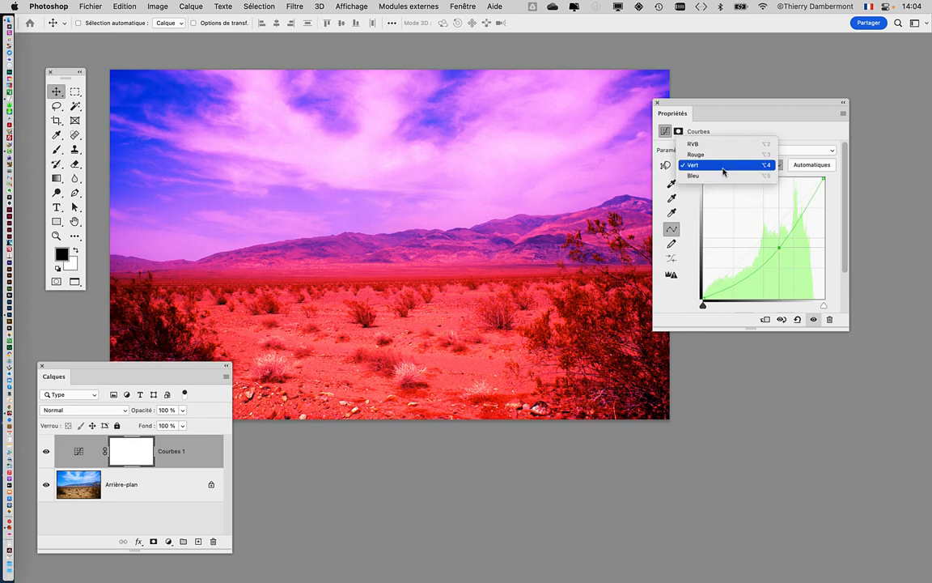
{"action": "left_click", "coordinate": [701, 179]}
{"action": "left_click_drag", "start_coordinate": [772, 235], "coordinate": [754, 211]}
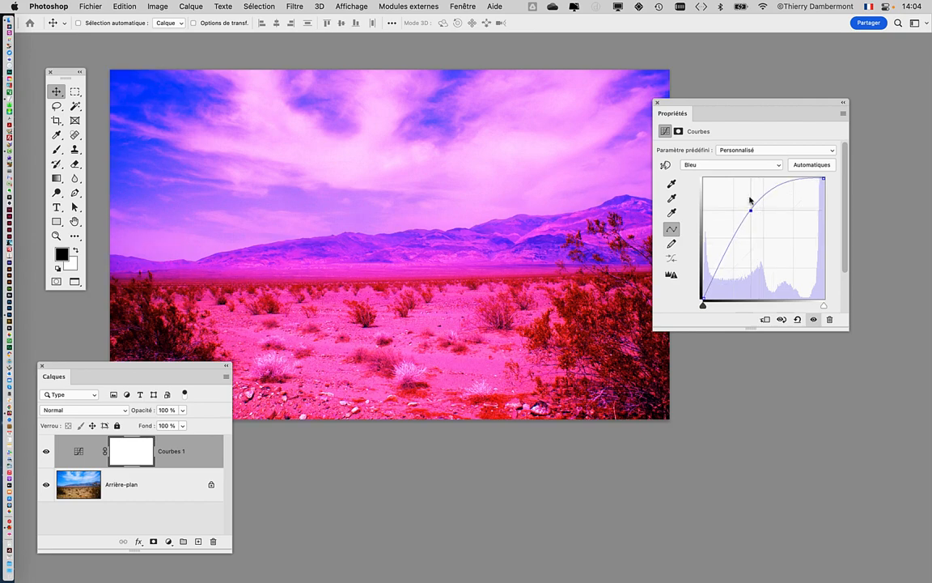
Reduce the Rouge curve's midtone lift while keeping it above the diagonal, and lower the Vert curve's midpoint slightly more.
{"action": "left_click", "coordinate": [720, 165]}
{"action": "left_click", "coordinate": [718, 143]}
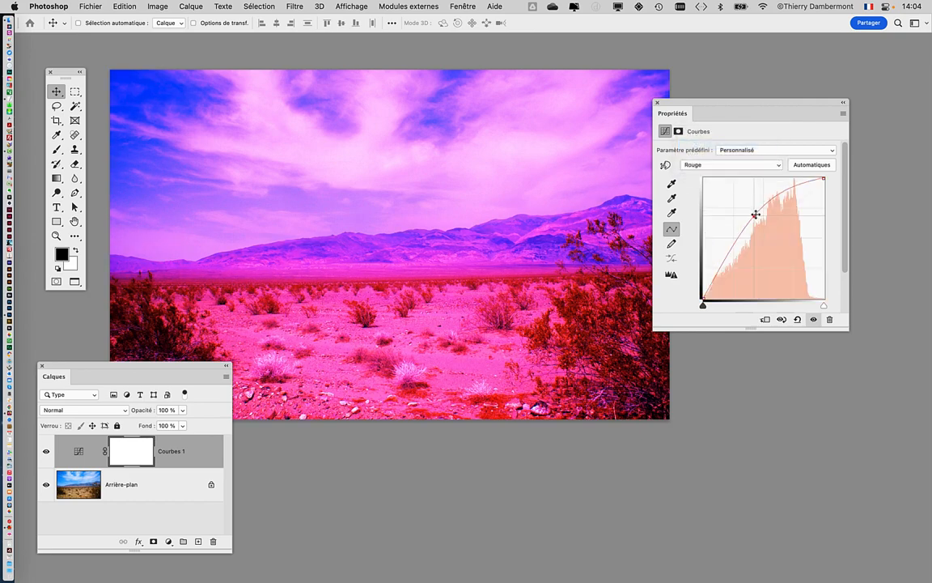
{"action": "mouse_move", "coordinate": [755, 214]}
{"action": "left_mouse_down"}
{"action": "mouse_move", "coordinate": [782, 258]}
{"action": "mouse_move", "coordinate": [758, 209]}
{"action": "mouse_move", "coordinate": [780, 249]}
{"action": "mouse_move", "coordinate": [752, 207]}
{"action": "mouse_move", "coordinate": [761, 224]}
{"action": "mouse_move", "coordinate": [748, 229]}
{"action": "left_mouse_up"}
{"action": "left_click", "coordinate": [740, 165]}
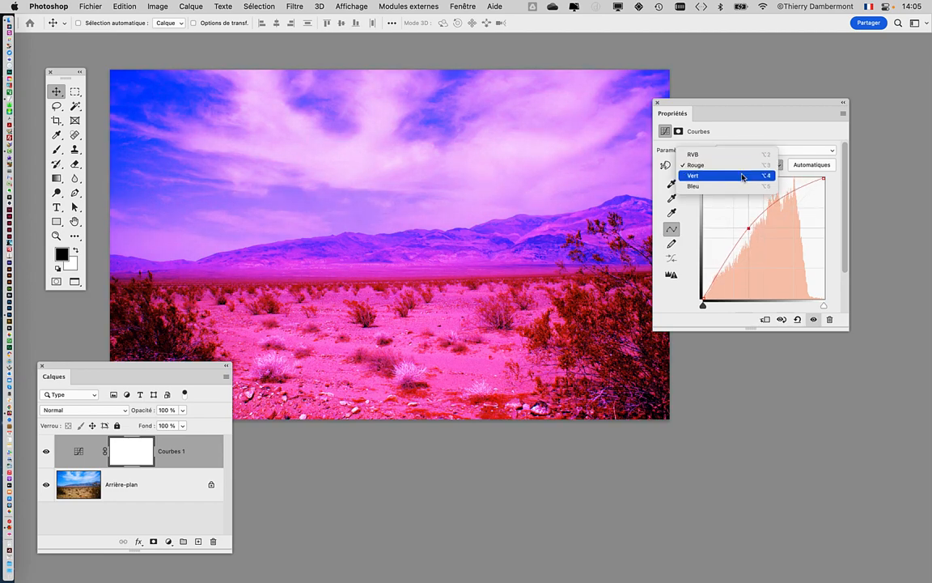
{"action": "left_click", "coordinate": [742, 176]}
{"action": "mouse_move", "coordinate": [775, 247]}
{"action": "left_mouse_down"}
{"action": "mouse_move", "coordinate": [772, 233]}
{"action": "mouse_move", "coordinate": [782, 252]}
{"action": "left_mouse_up"}
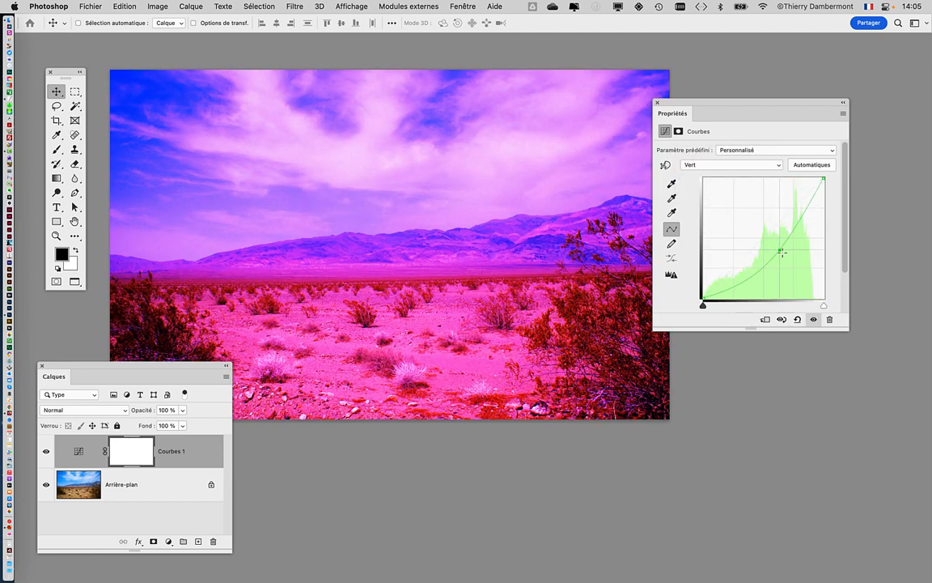
Pull the Bleu curve's midpoint below the diagonal and lower its white endpoint to about three quarters of the graph height.
{"action": "left_click", "coordinate": [732, 164]}
{"action": "left_click", "coordinate": [716, 176]}
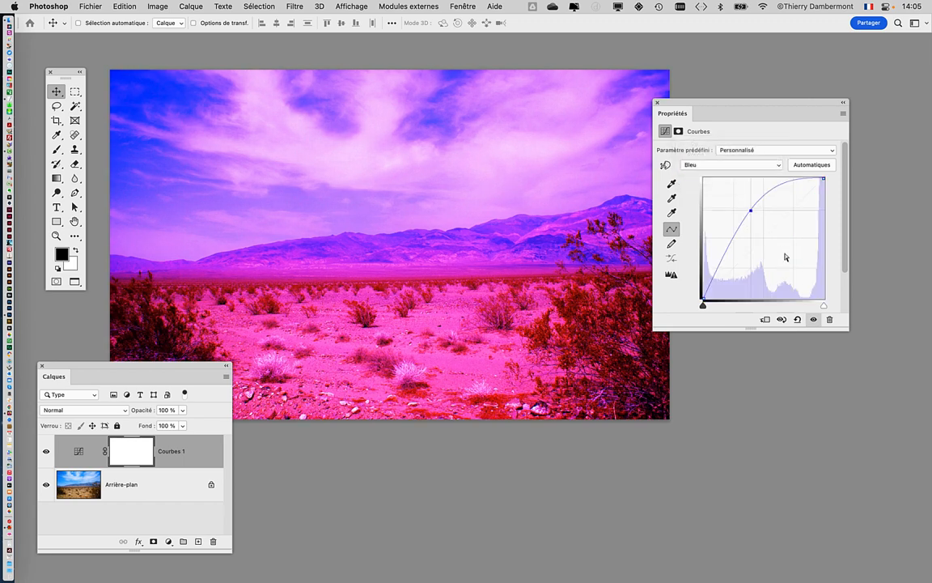
{"action": "left_click_drag", "start_coordinate": [757, 213], "coordinate": [785, 252]}
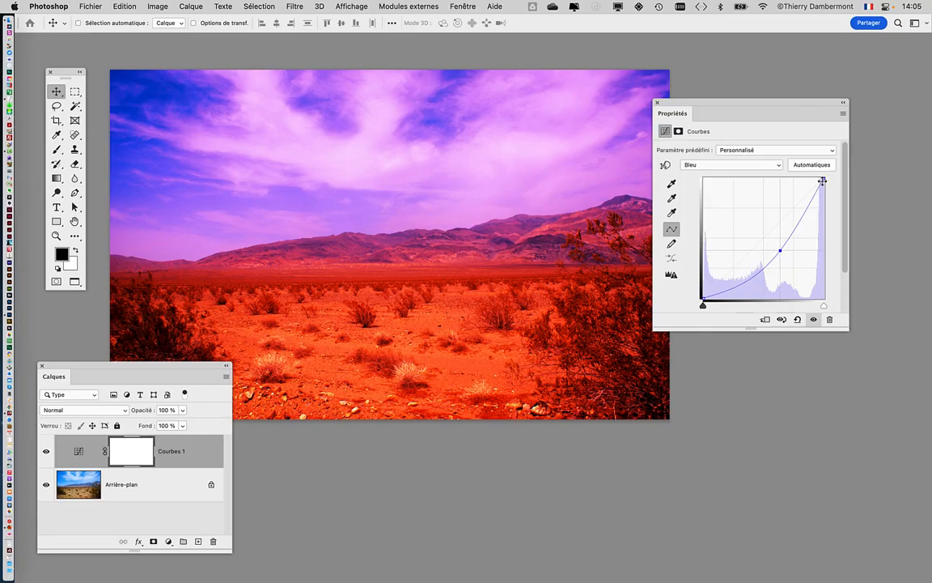
{"action": "left_click_drag", "start_coordinate": [822, 180], "coordinate": [832, 149]}
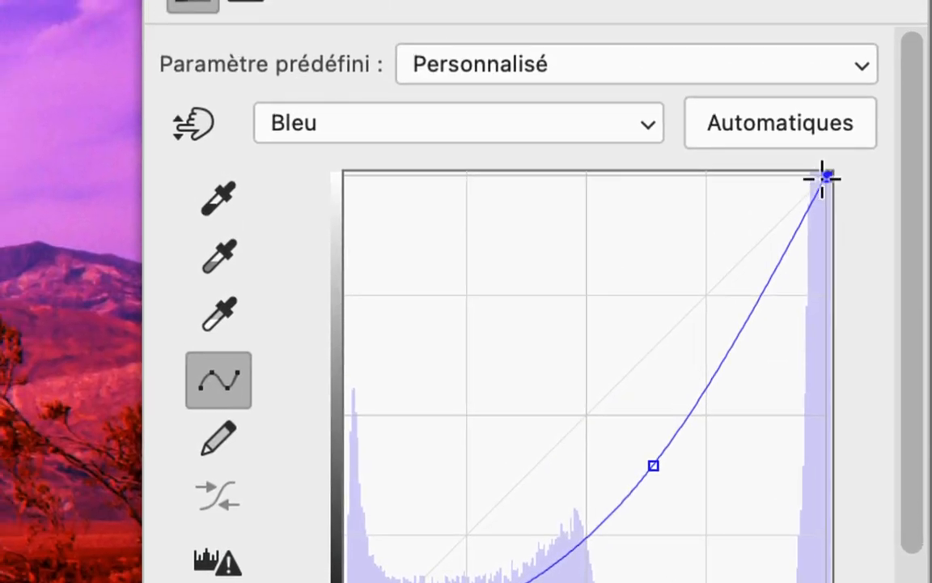
{"action": "left_click_drag", "start_coordinate": [824, 176], "coordinate": [825, 239]}
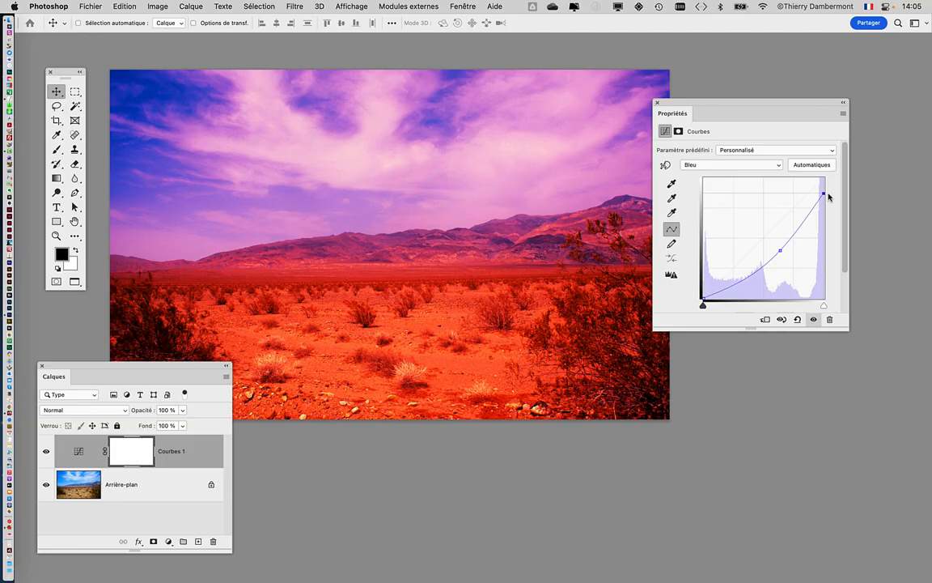
{"action": "mouse_move", "coordinate": [827, 193]}
{"action": "left_mouse_down"}
{"action": "mouse_move", "coordinate": [830, 216]}
{"action": "mouse_move", "coordinate": [826, 179]}
{"action": "mouse_move", "coordinate": [843, 202]}
{"action": "mouse_move", "coordinate": [830, 210]}
{"action": "mouse_move", "coordinate": [811, 203]}
{"action": "left_mouse_up"}
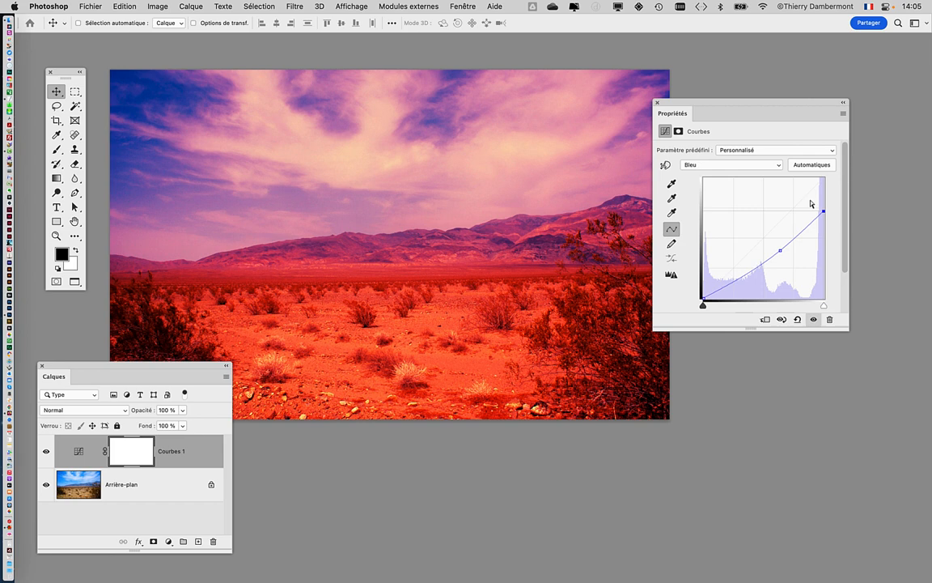
Try lowering the Rouge curve's white endpoint, then return it to full output.
{"action": "left_click", "coordinate": [698, 166]}
{"action": "left_click", "coordinate": [696, 144]}
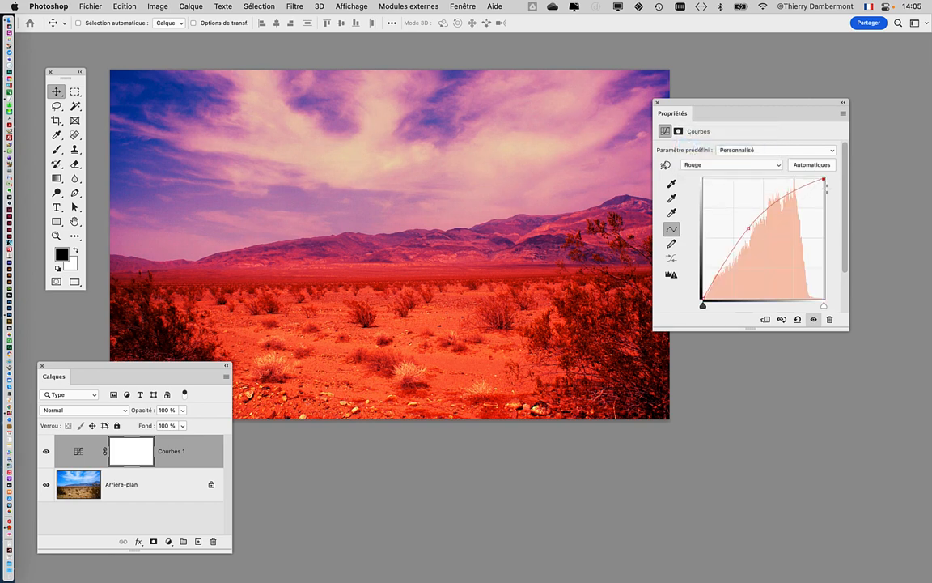
{"action": "left_click_drag", "start_coordinate": [827, 189], "coordinate": [830, 166]}
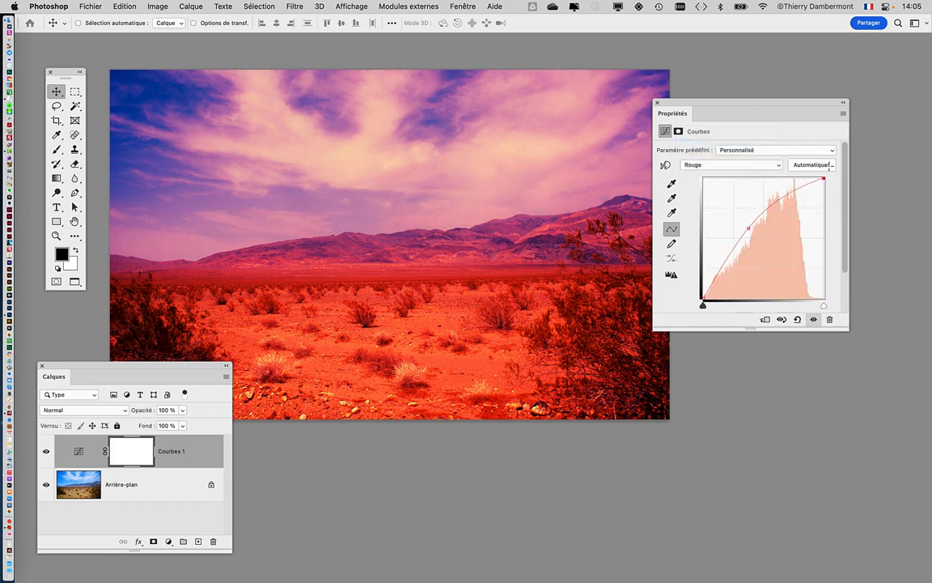
Lower the Vert curve's white endpoint to about four fifths of the graph height.
{"action": "left_click", "coordinate": [699, 166]}
{"action": "left_click", "coordinate": [696, 176]}
{"action": "left_click_drag", "start_coordinate": [824, 179], "coordinate": [829, 207]}
{"action": "left_click_drag", "start_coordinate": [831, 183], "coordinate": [832, 216]}
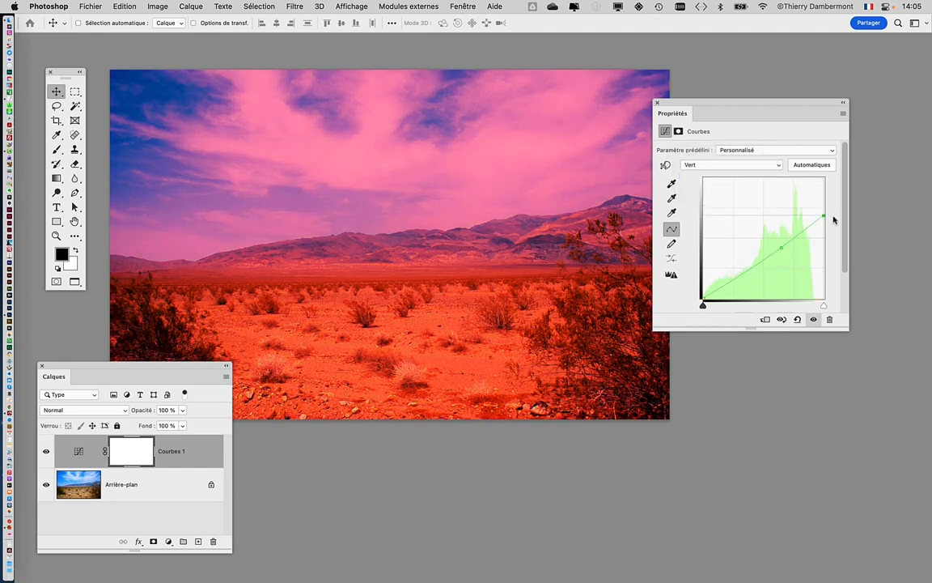
{"action": "left_click_drag", "start_coordinate": [825, 215], "coordinate": [824, 201]}
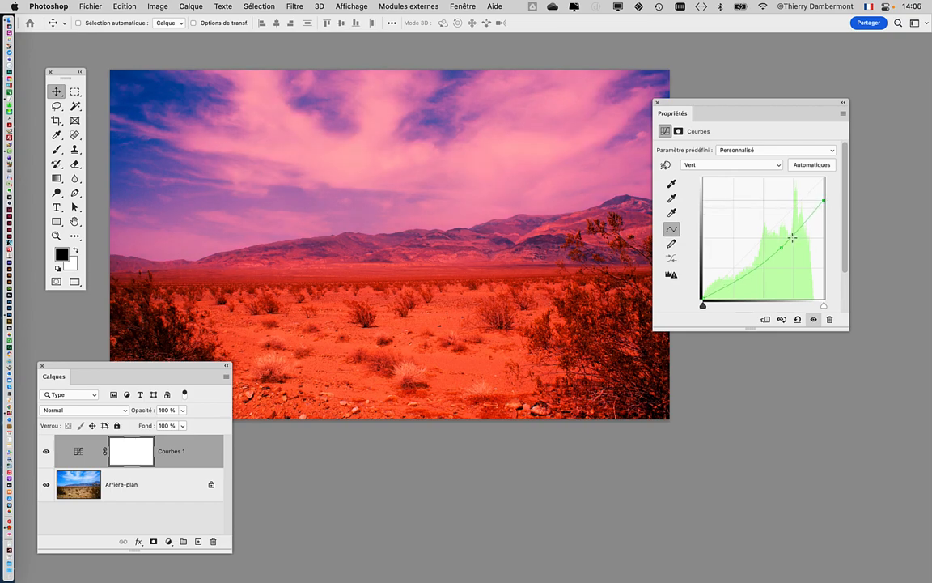